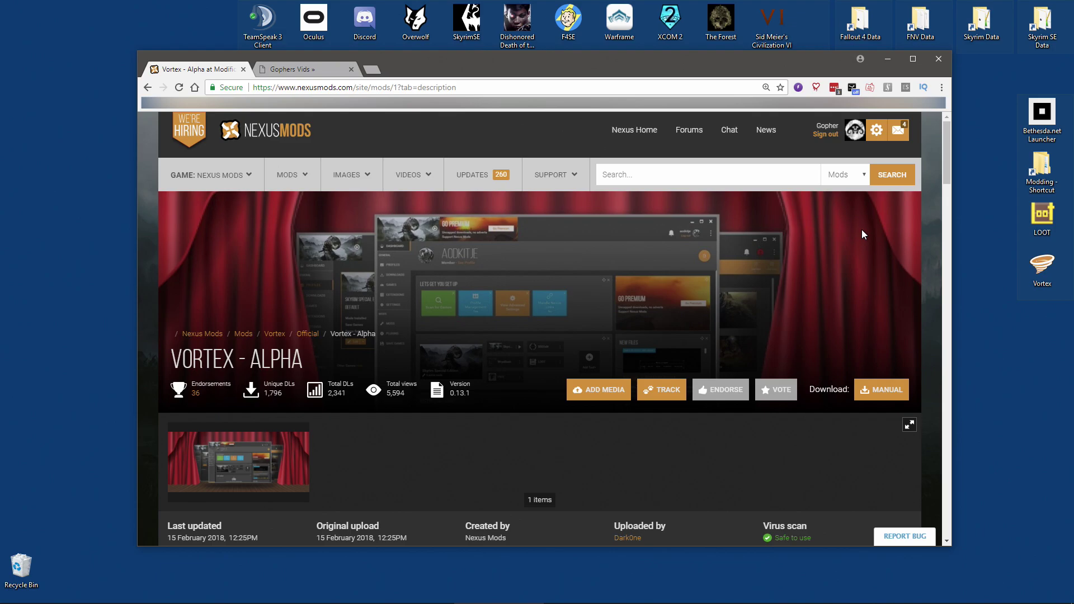
Show the Vortex - Alpha Files tab listing the one-click installer and custom-location main files.
scroll(862, 234, "down", 5)
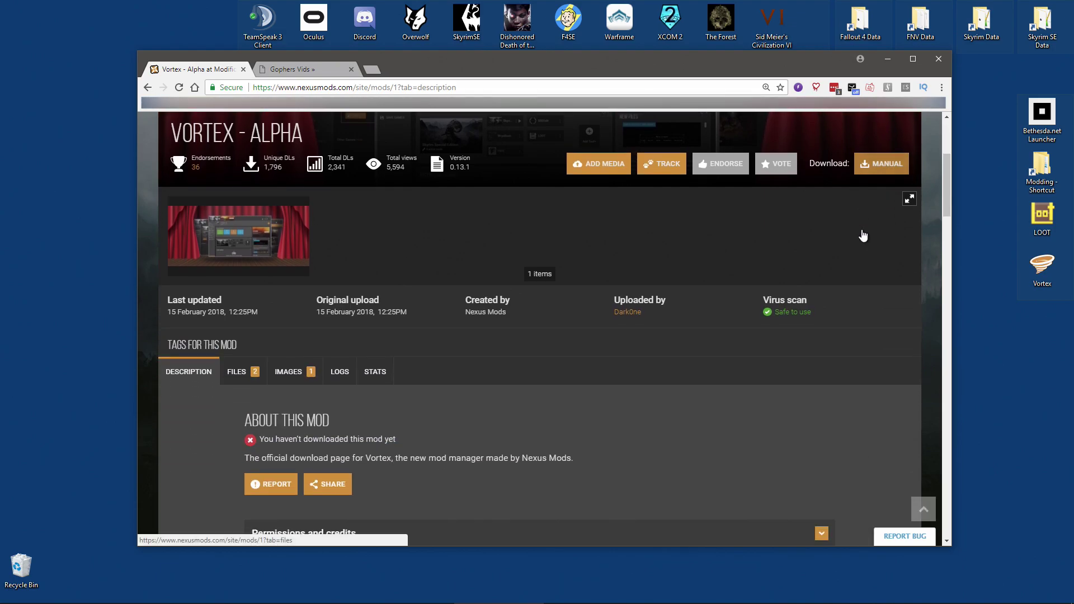
left_click(240, 323)
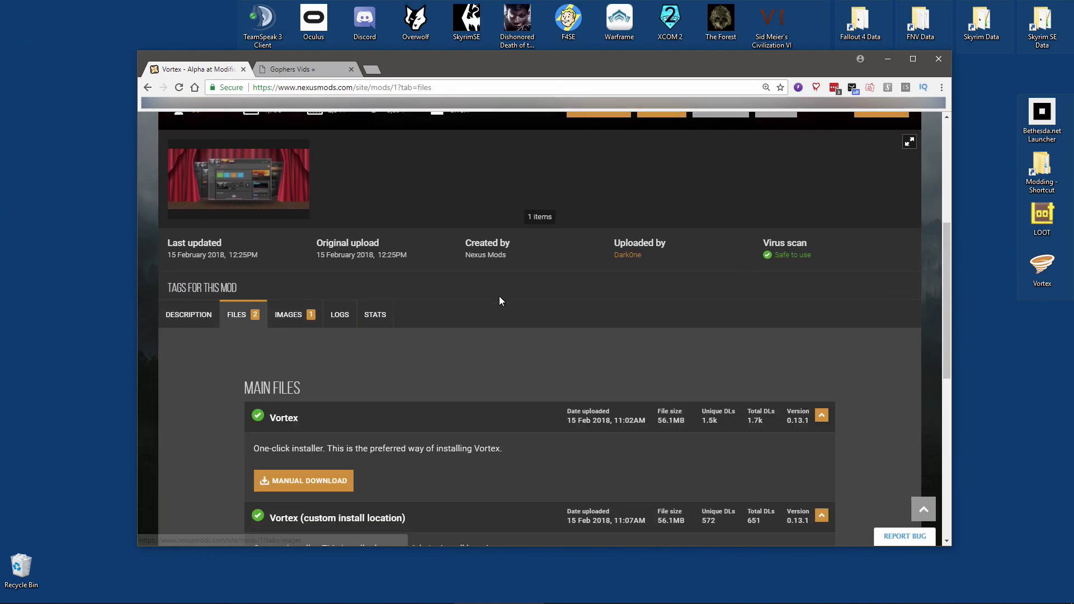
scroll(515, 294, "down", 3)
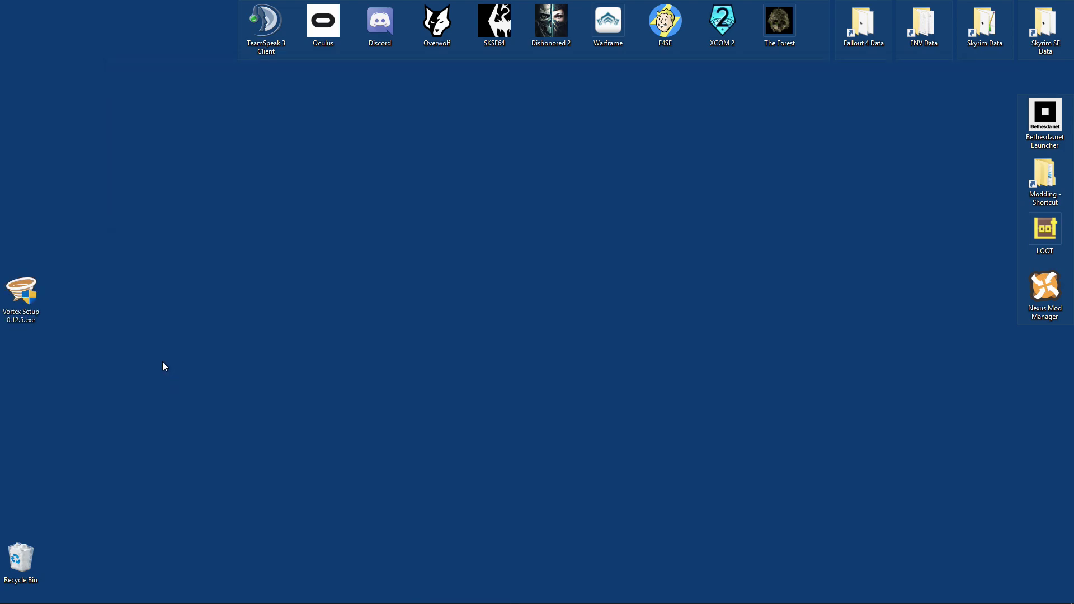
Install Vortex by running Vortex Setup 0.12.5.exe from the desktop and approving the UAC prompt.
left_click(25, 302)
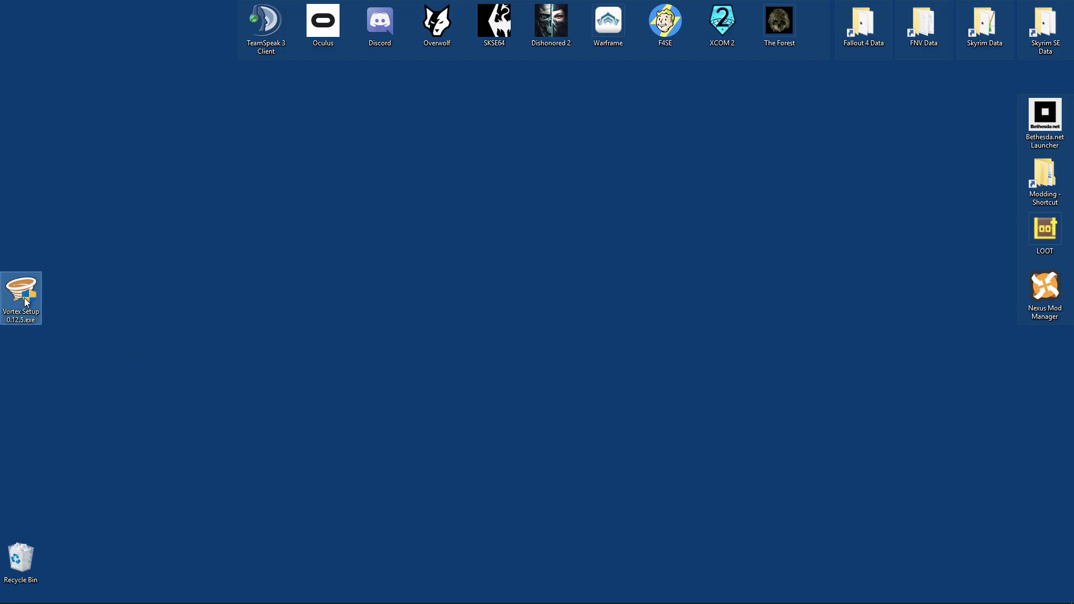
double_click(25, 300)
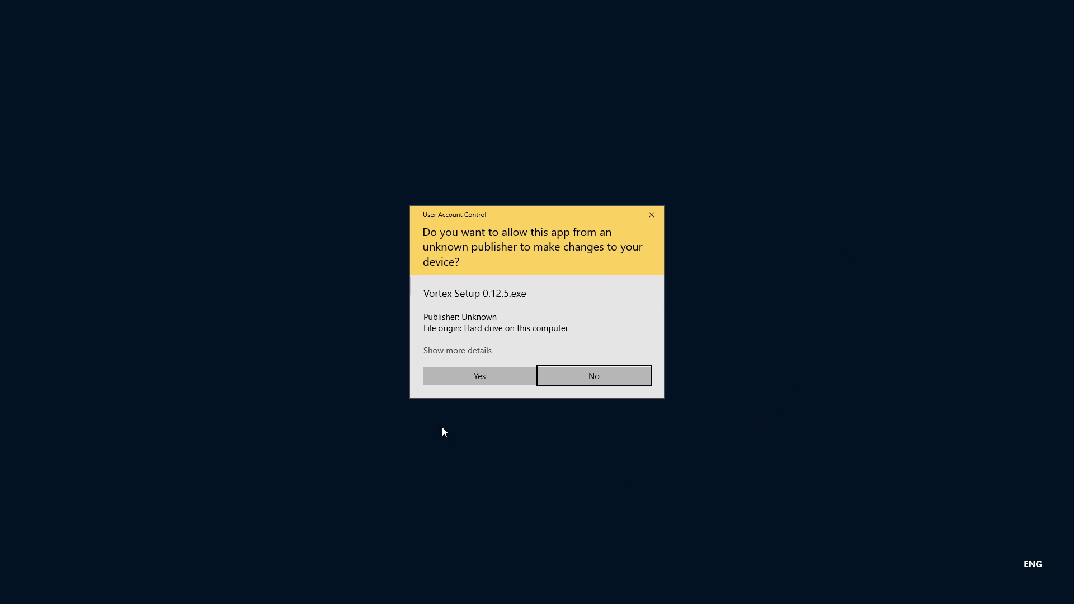
left_click(475, 376)
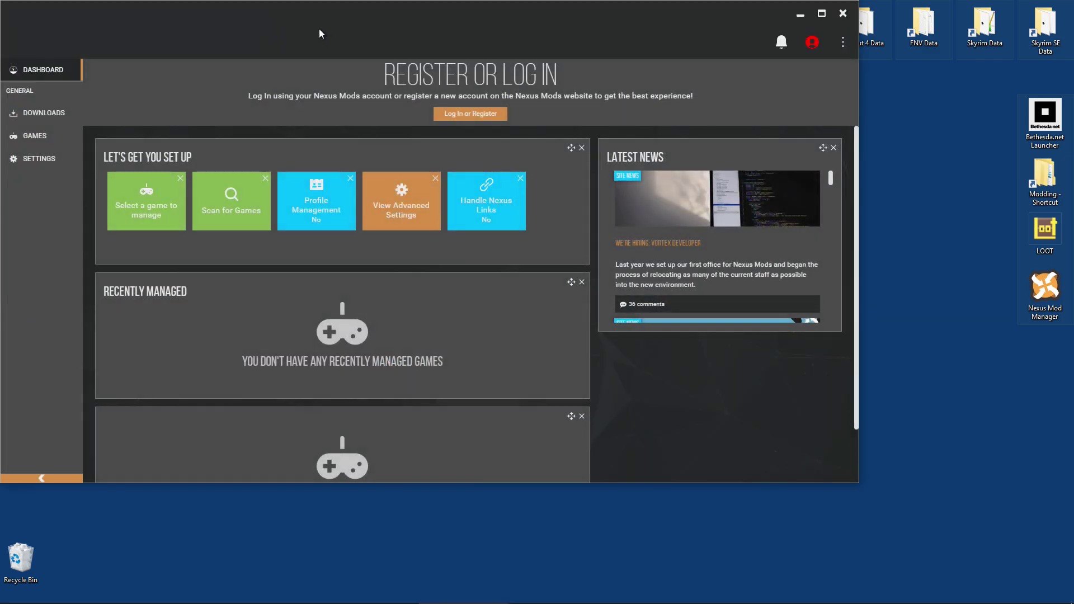
Move the Vortex window away from the top-left corner toward the screen centre.
left_click_drag(223, 6, 324, 72)
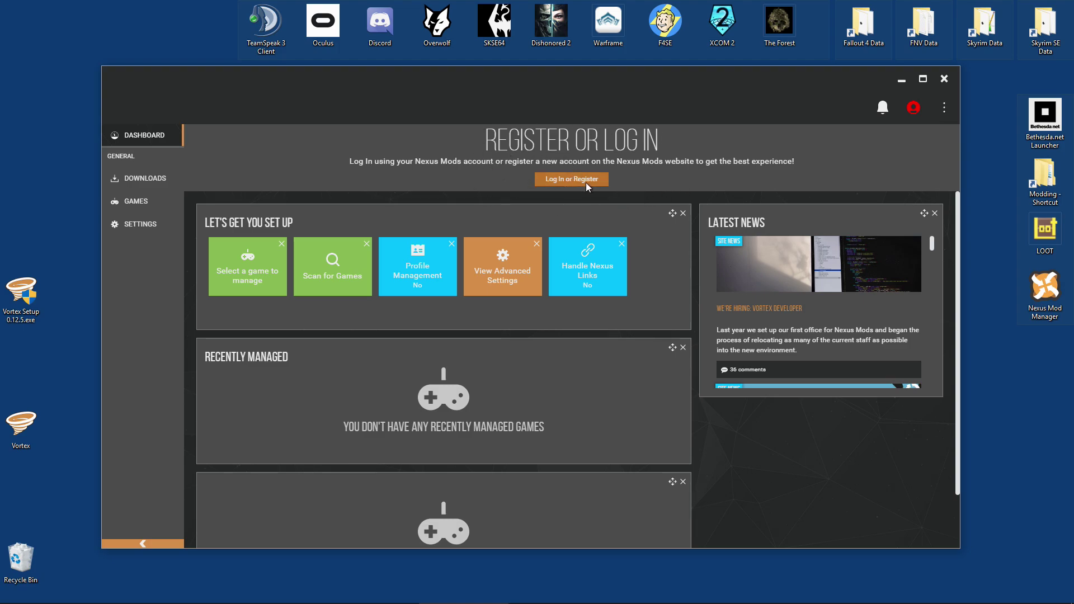
Start the Nexus login from Vortex's user menu, opening the authorisation page in the browser.
left_click(917, 112)
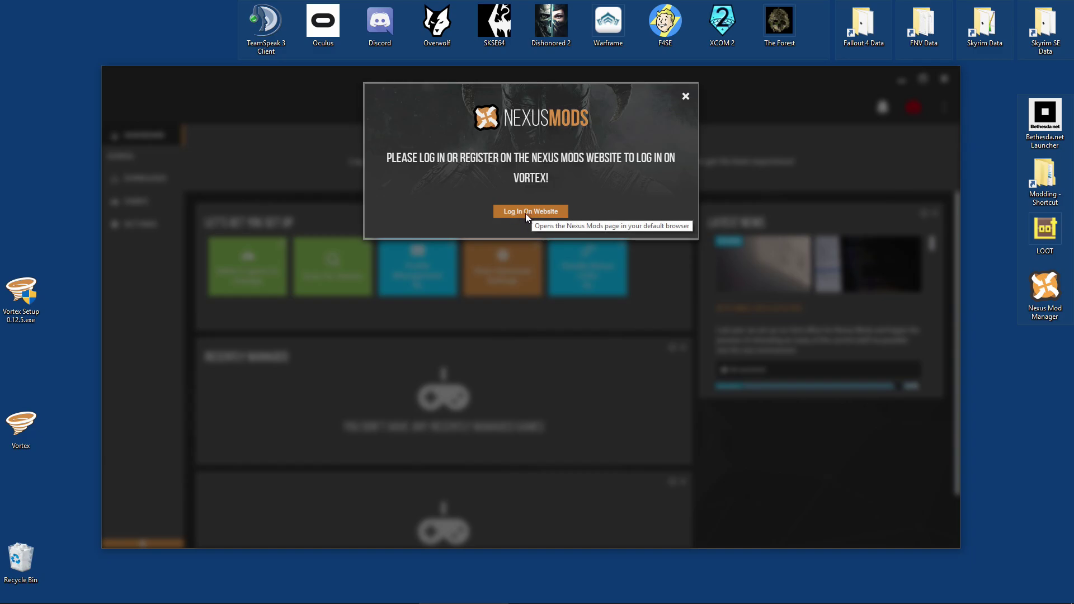
left_click(532, 213)
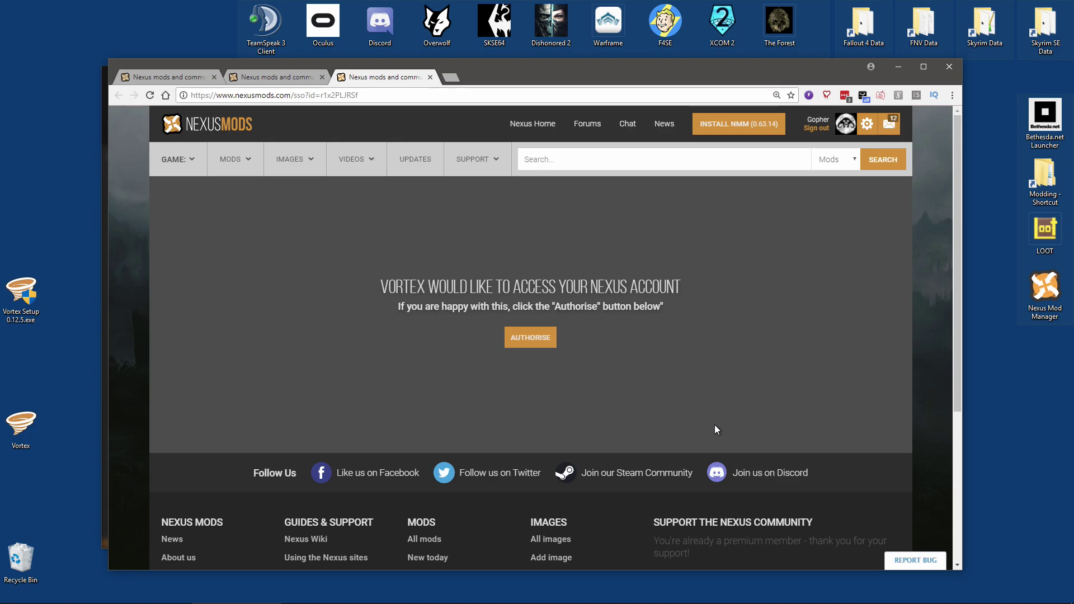
Authorise Vortex on the Nexus Mods page to log in to the account.
left_click(537, 345)
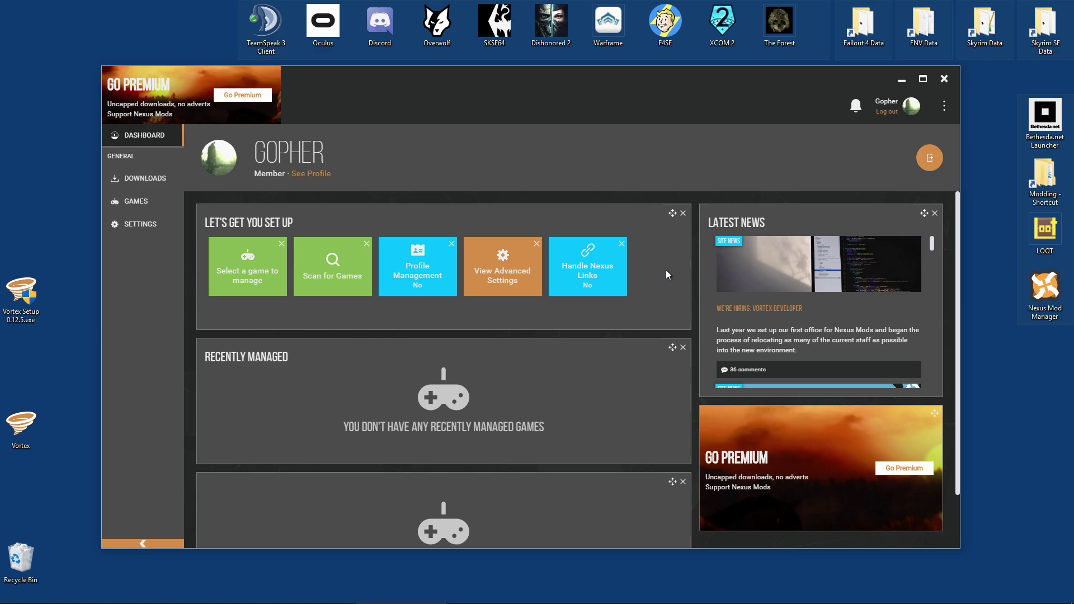
scroll(391, 404, "down", 1)
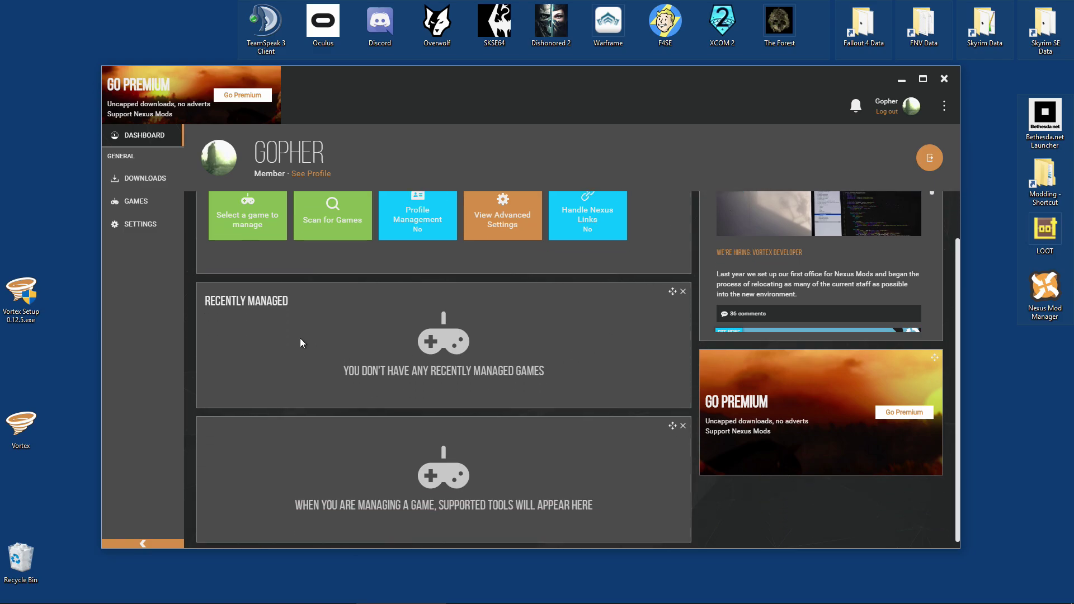
scroll(372, 345, "down", 1)
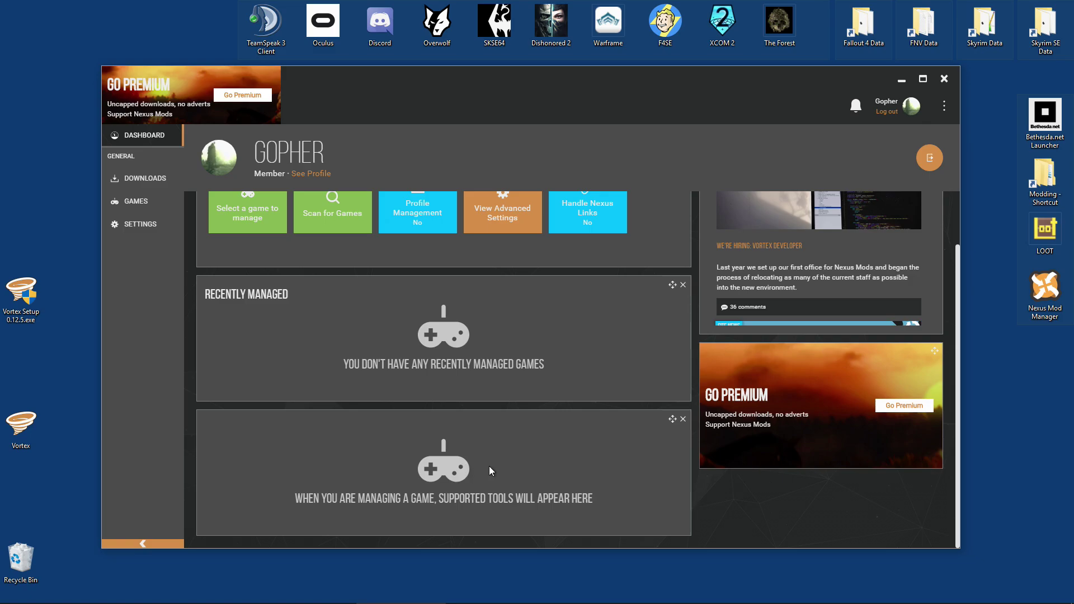
scroll(492, 469, "up", 1)
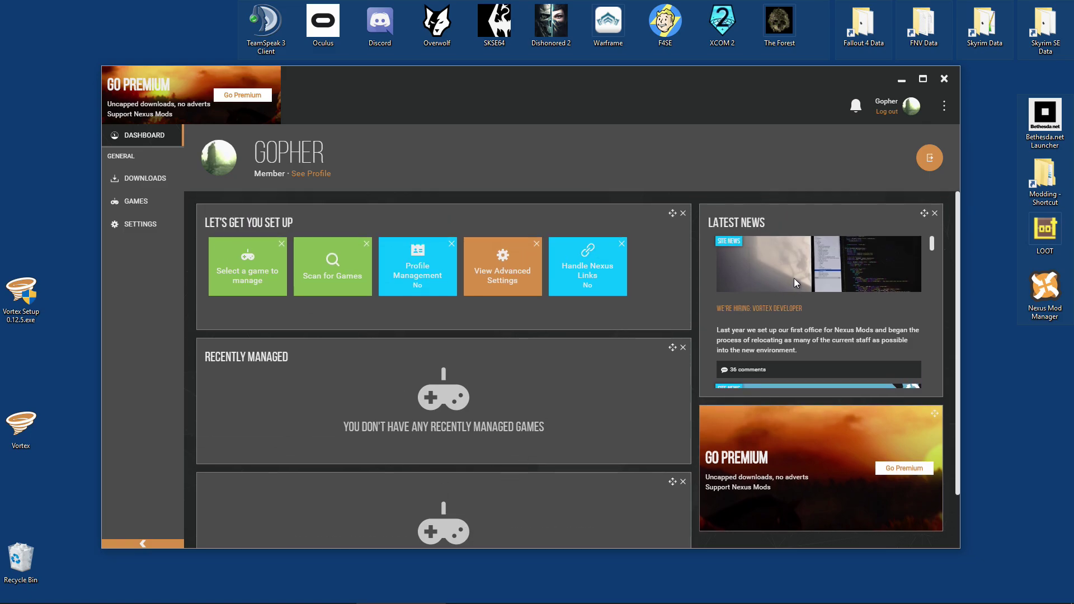
left_click_drag(924, 214, 436, 213)
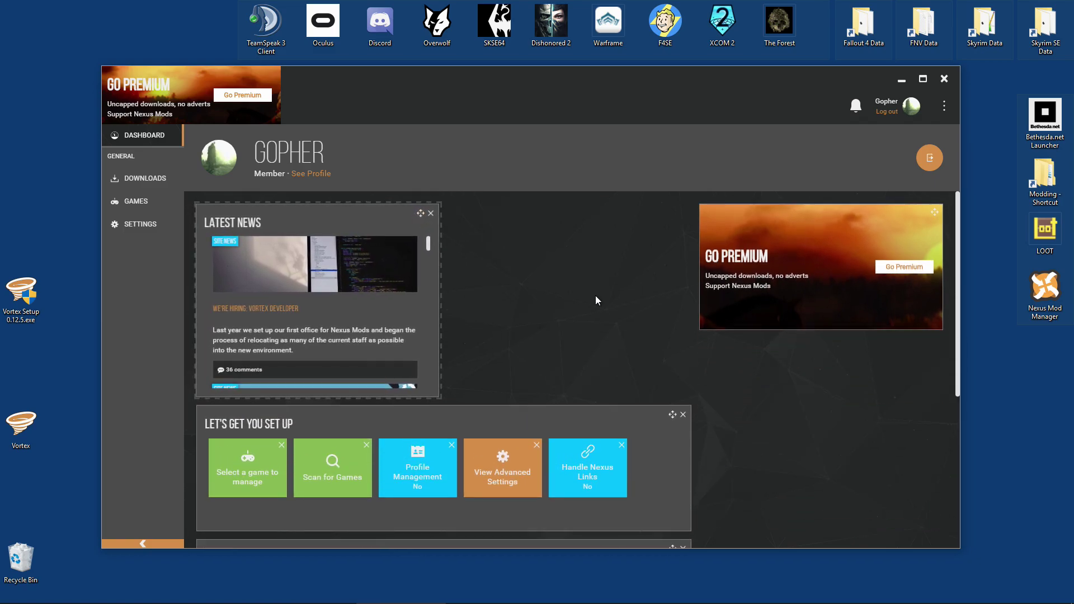
left_click_drag(920, 348, 921, 215)
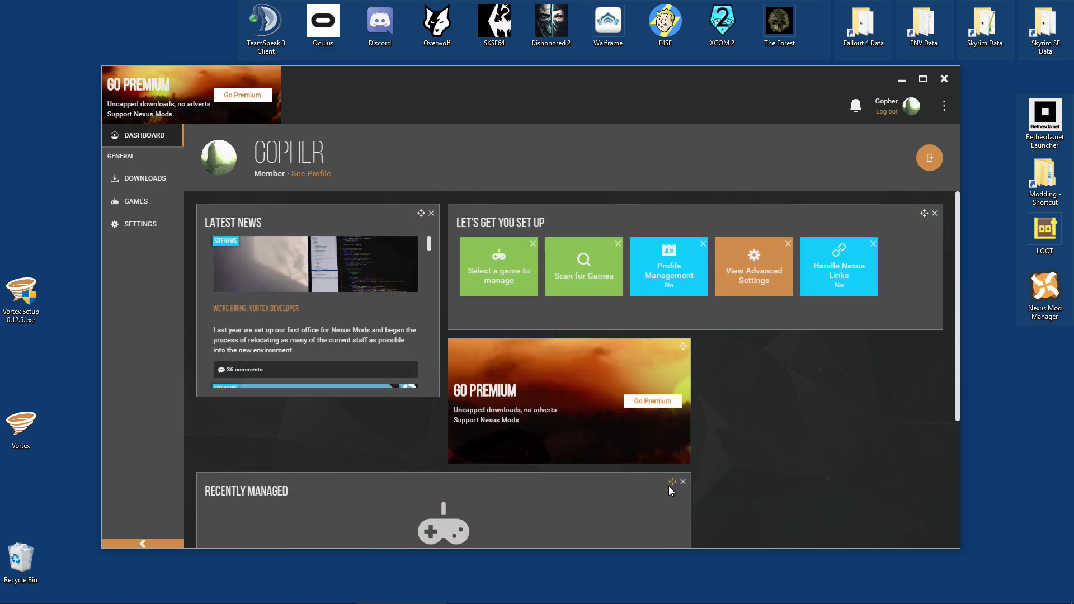
left_click_drag(674, 486, 911, 349)
left_click_drag(422, 213, 939, 213)
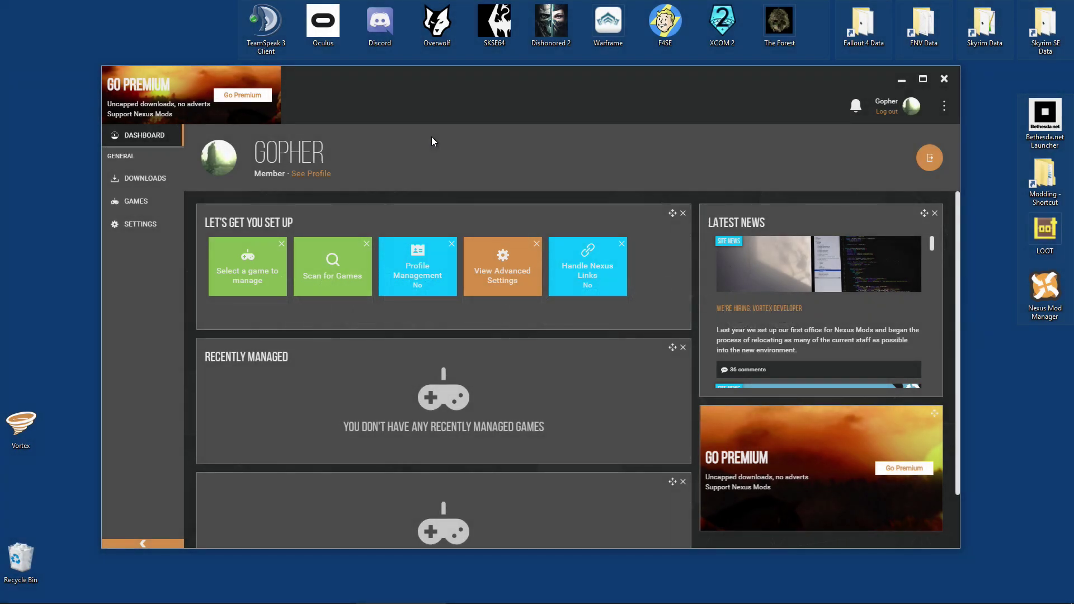
Open Vortex's Settings on the Vortex section, showing Per-User mode and Stable updates.
left_click(135, 229)
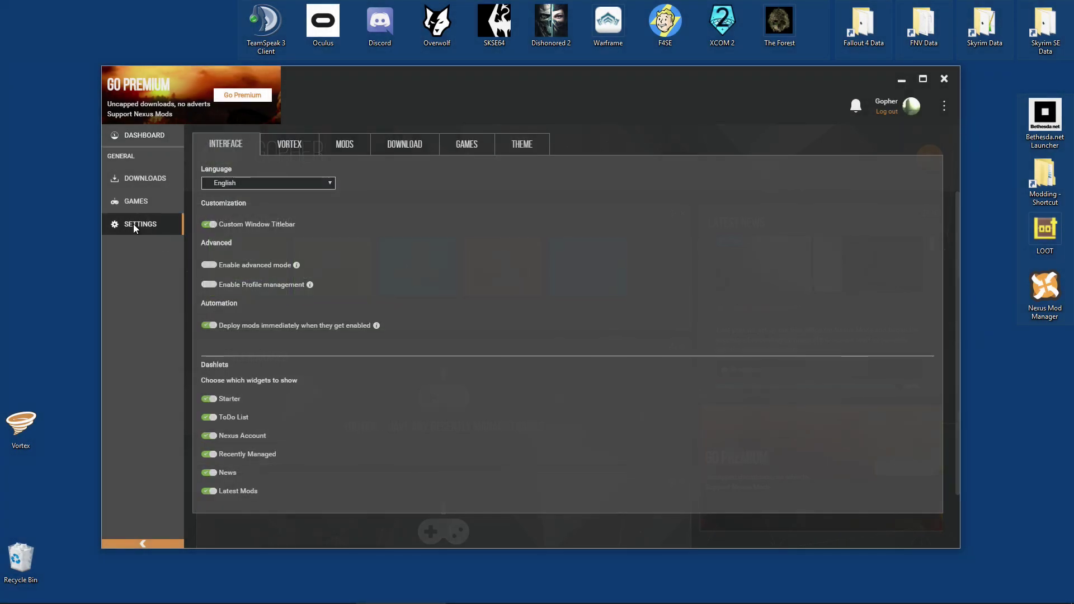
left_click(299, 144)
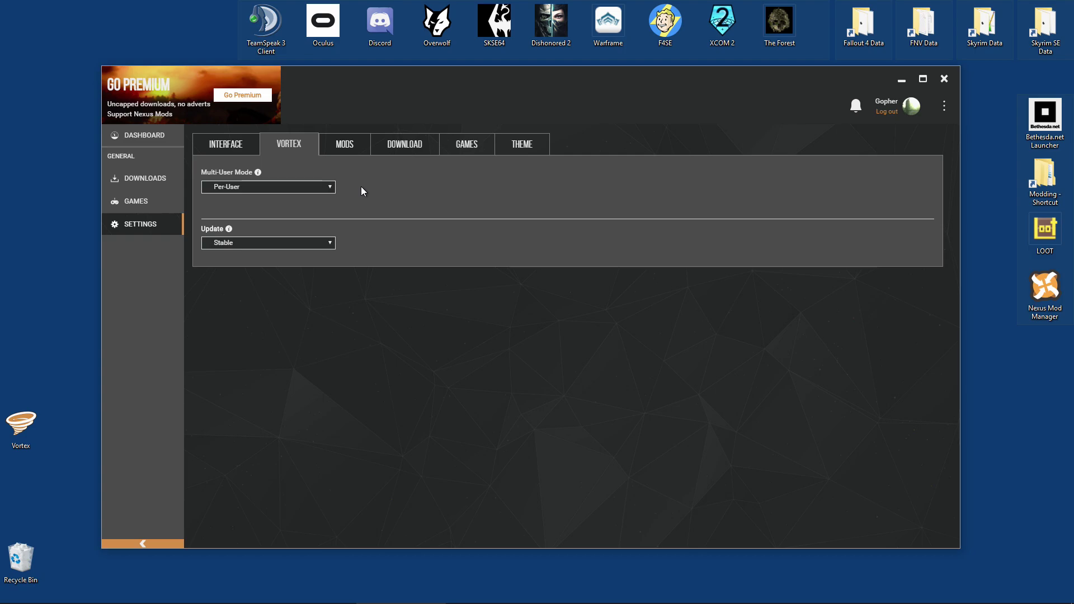
Switch Multi-User Mode to Shared and review the multi-user and immediate-deployment info notes.
left_click(325, 190)
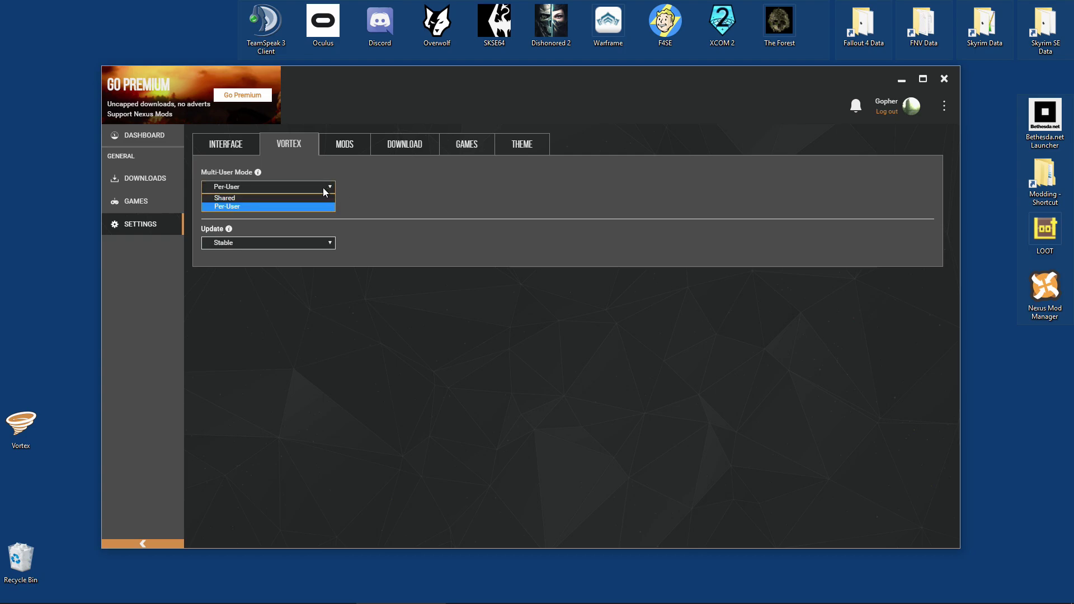
left_click(262, 199)
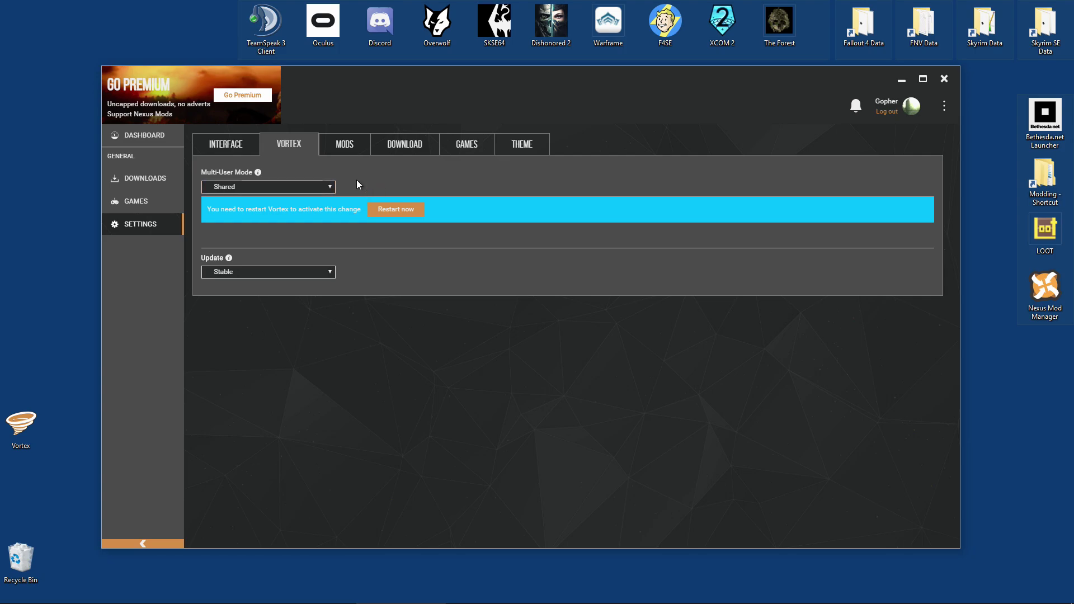
left_click(259, 176)
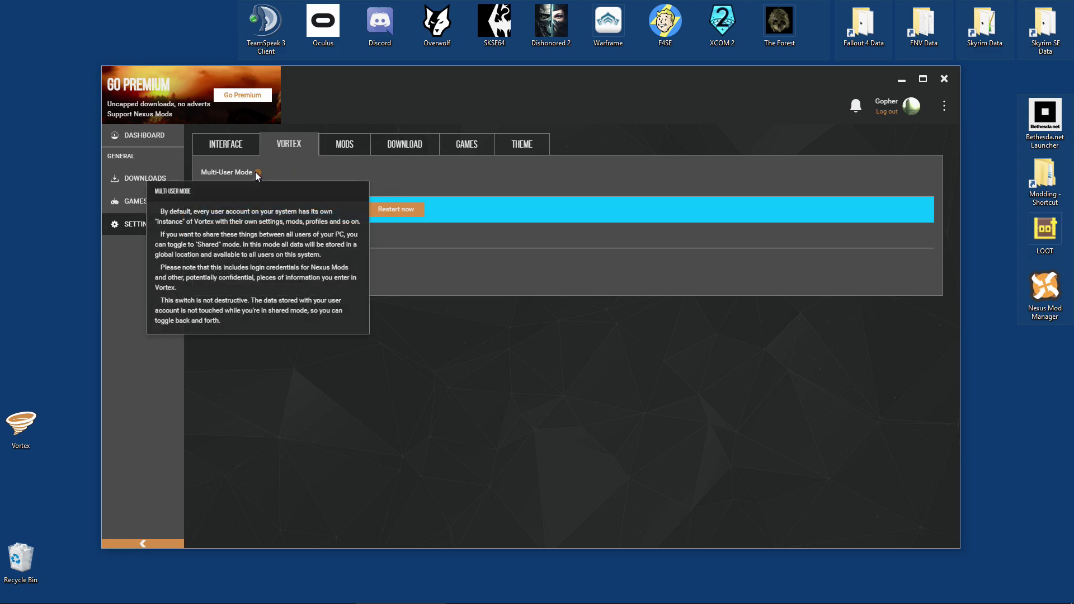
left_click(258, 175)
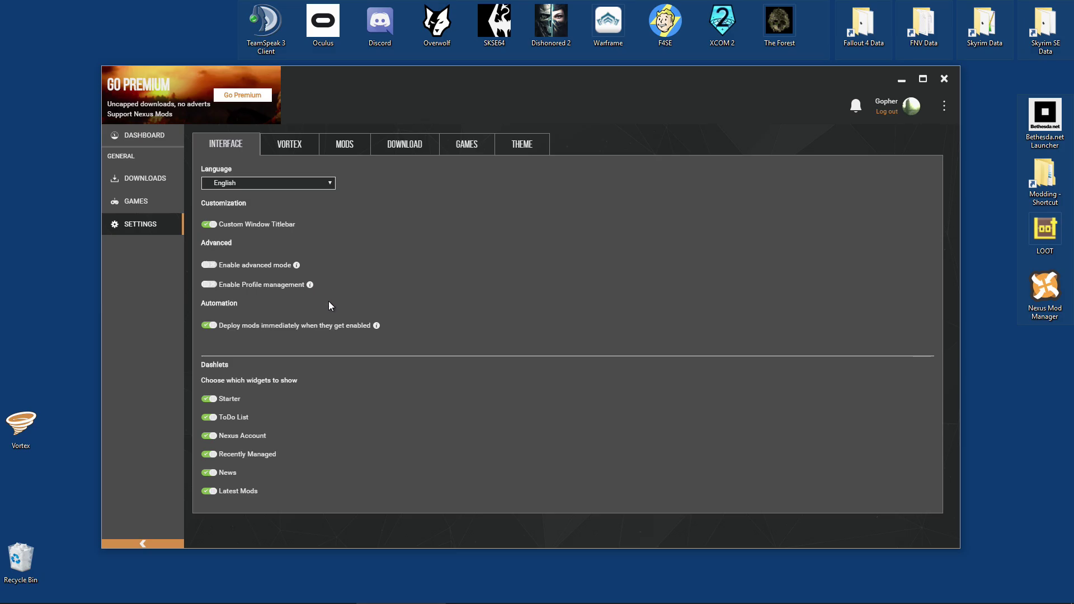
left_click(377, 327)
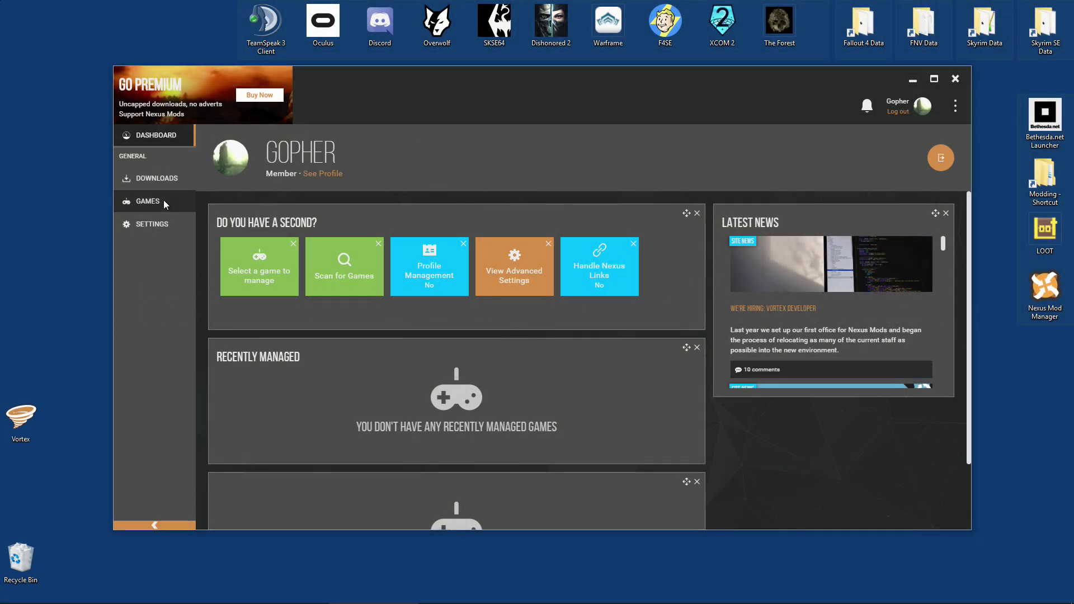
Reach the games overview through the dashboard's Select a game to manage suggestion.
left_click(146, 202)
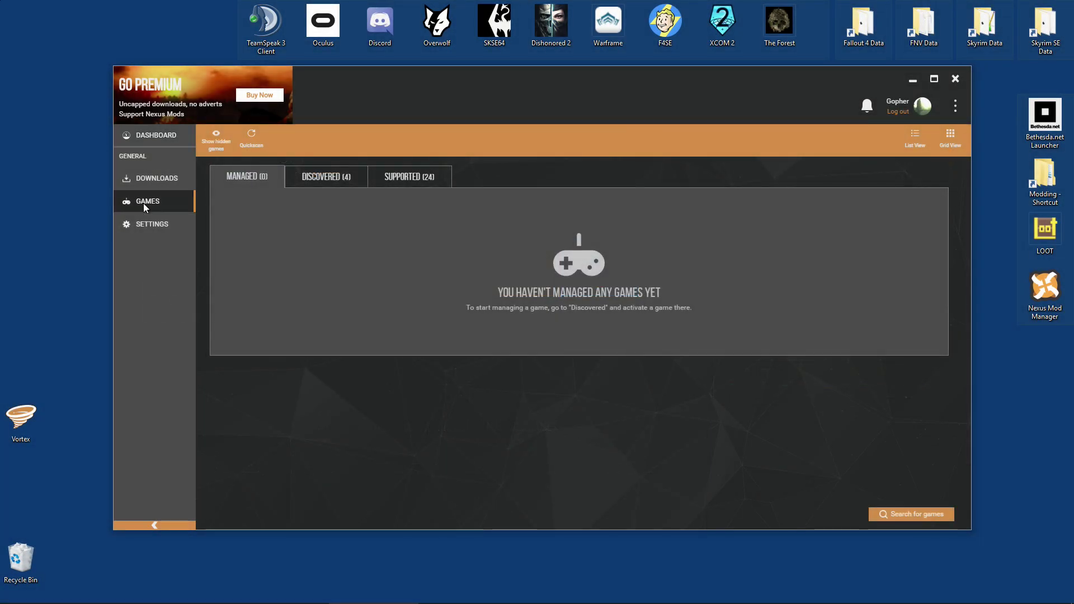
left_click(162, 139)
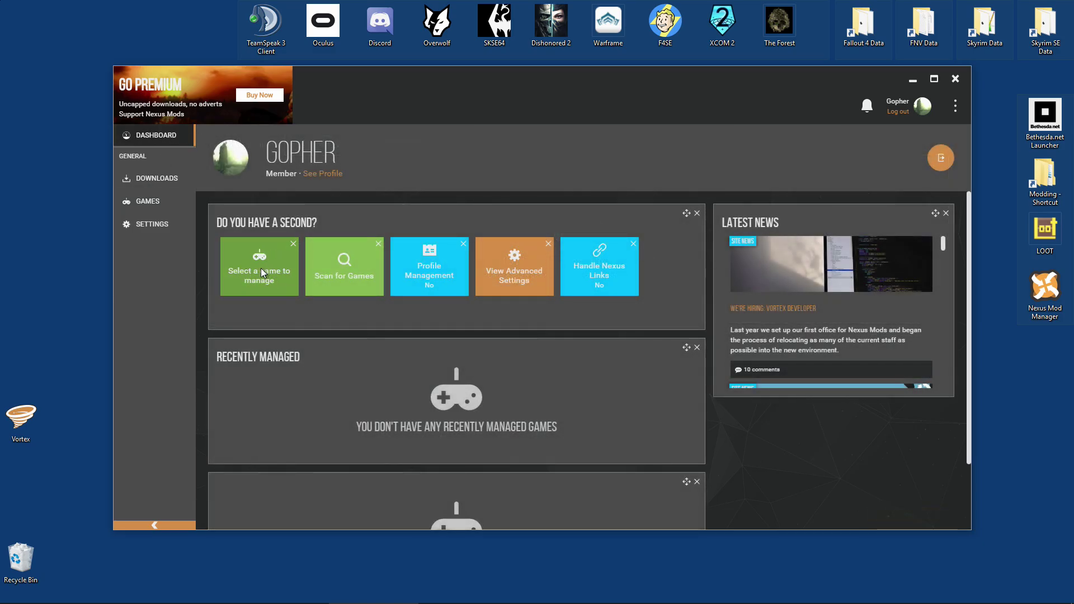
left_click(261, 272)
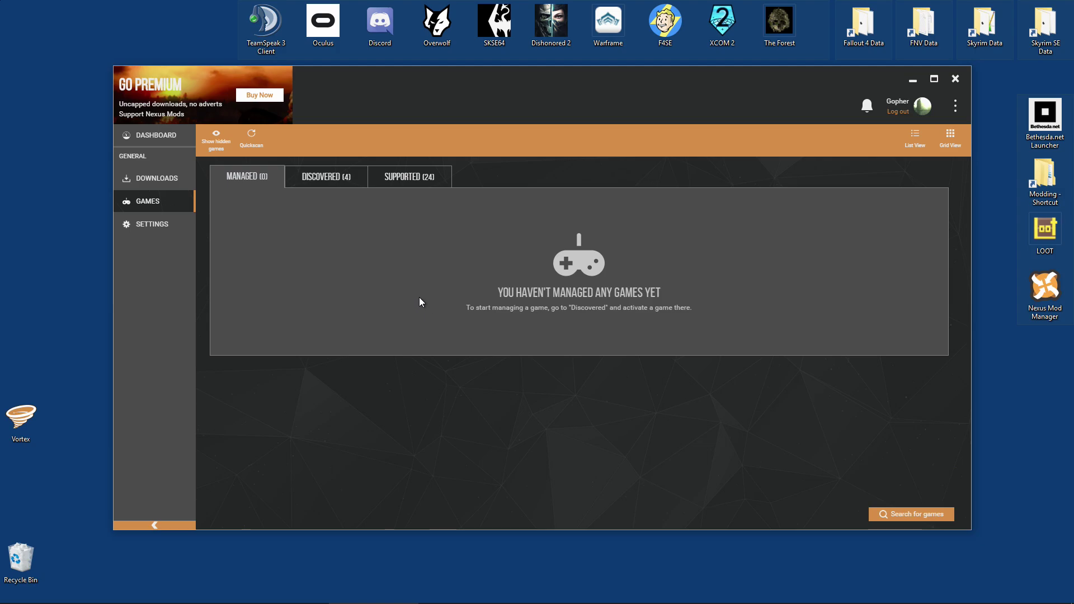
Browse the Supported games list, then return to the Discovered games tab.
left_click(330, 180)
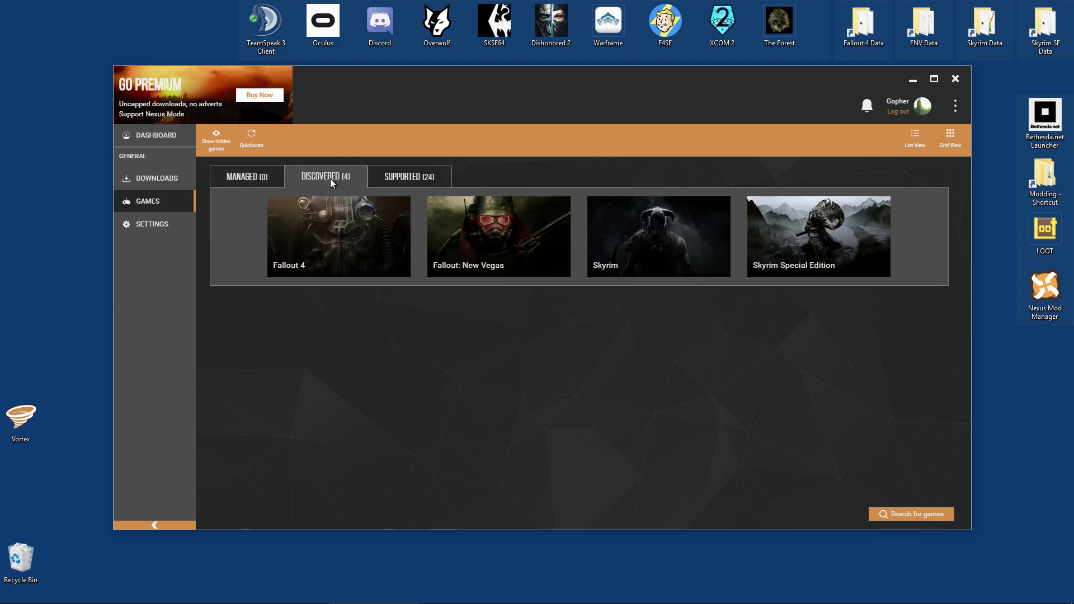
left_click(409, 179)
scroll(895, 312, "down", 5)
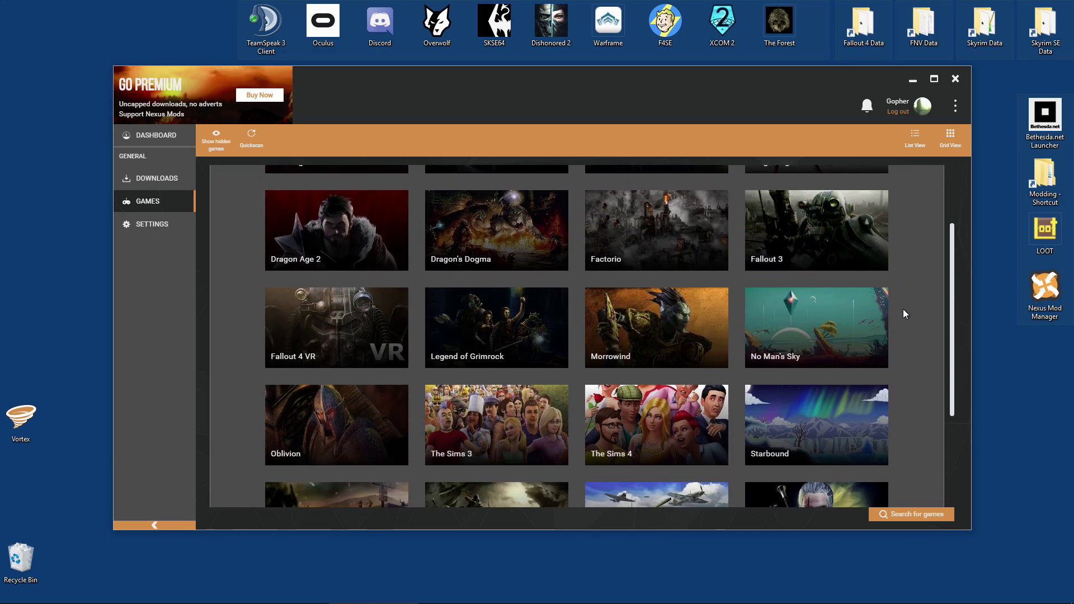
scroll(923, 309, "up", 6)
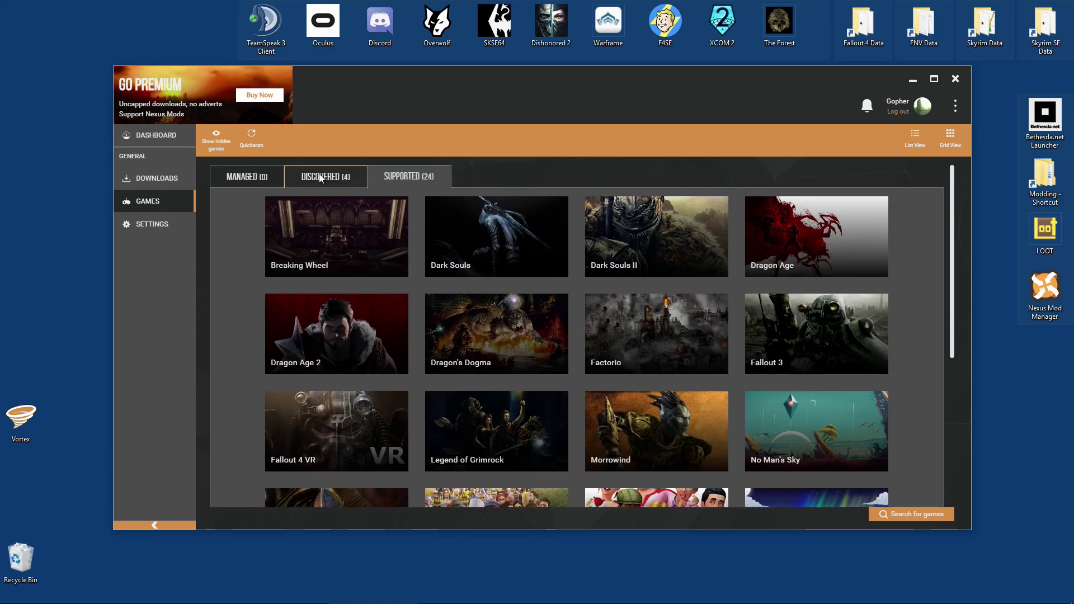
left_click(321, 178)
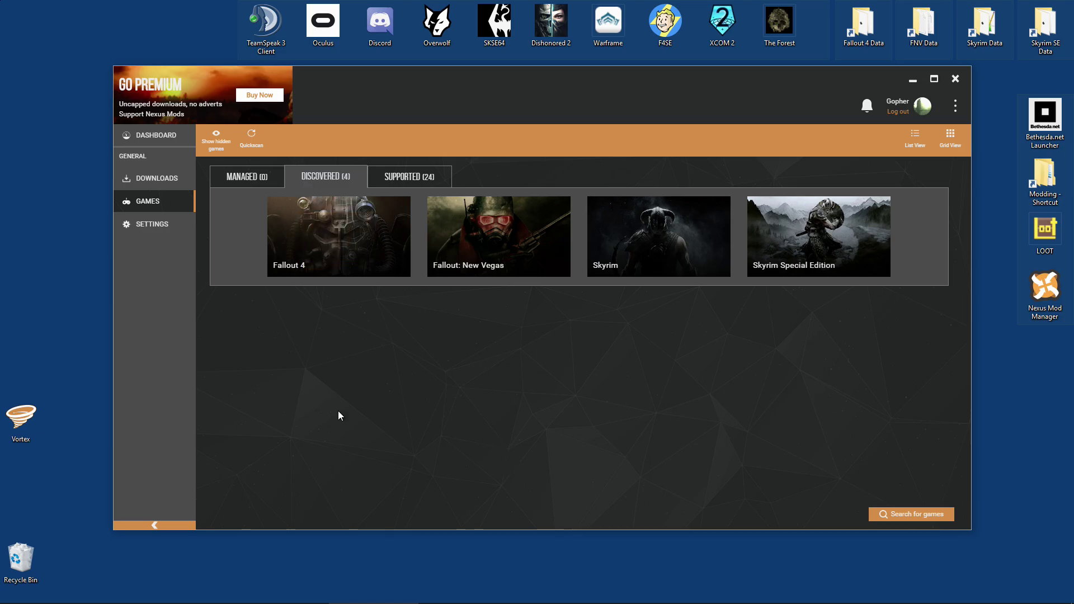
left_click(908, 515)
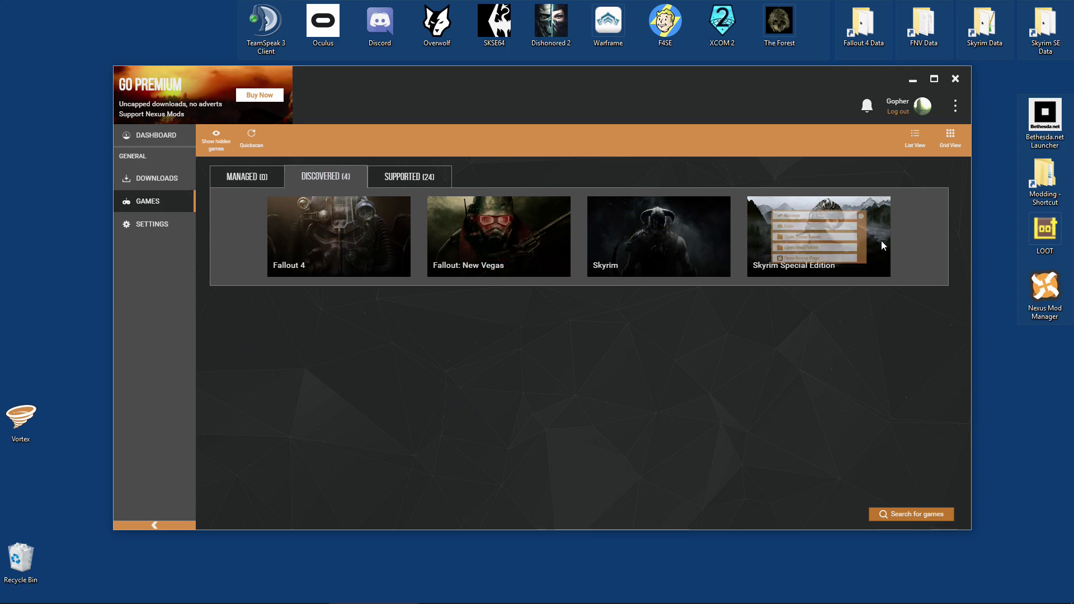
mouse_move(479, 254)
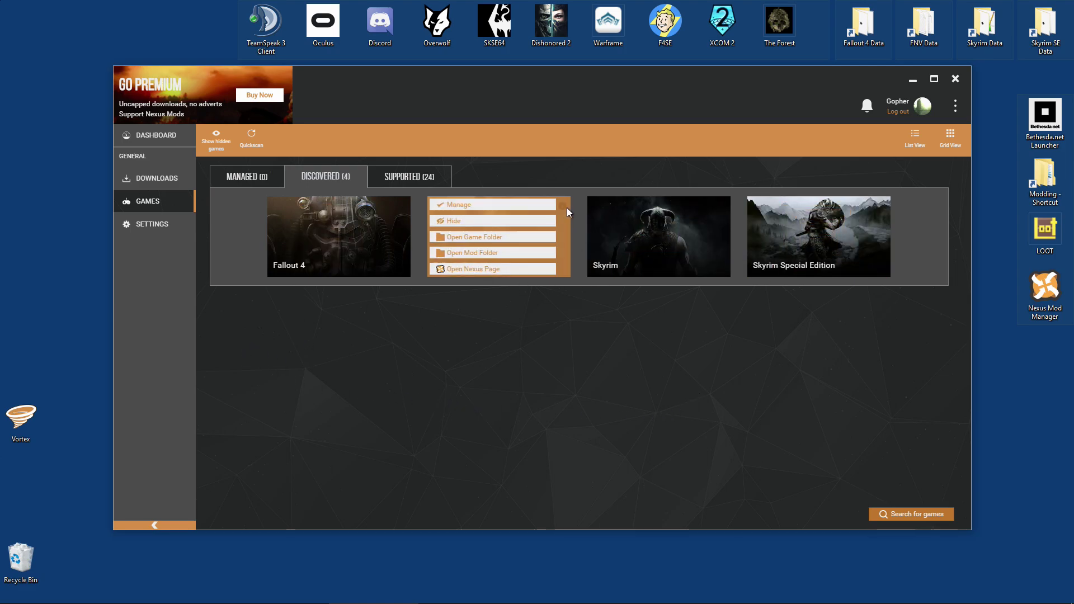
left_click(464, 222)
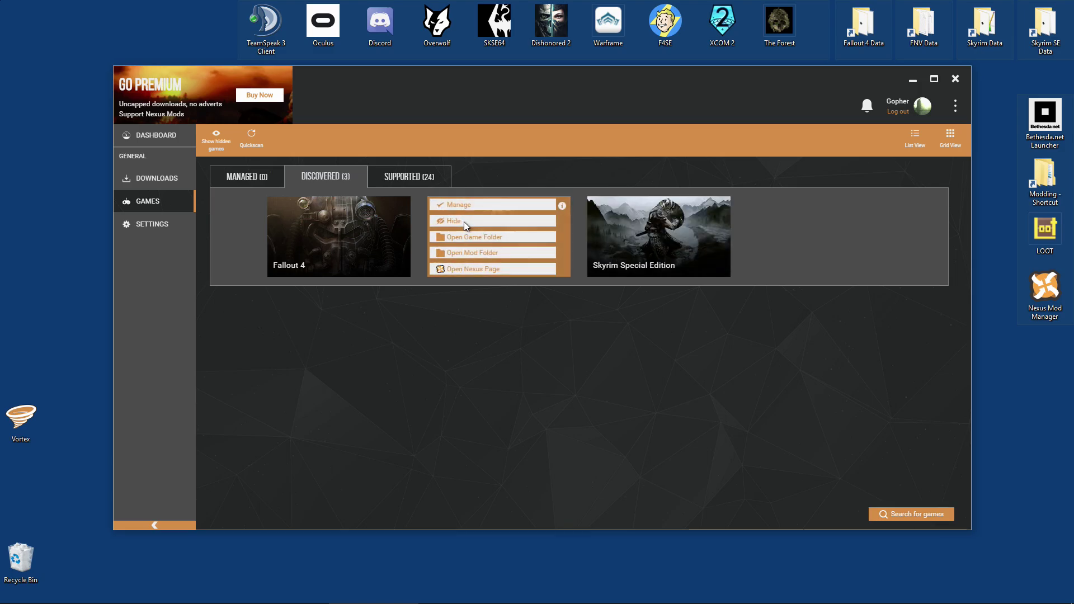
mouse_move(463, 226)
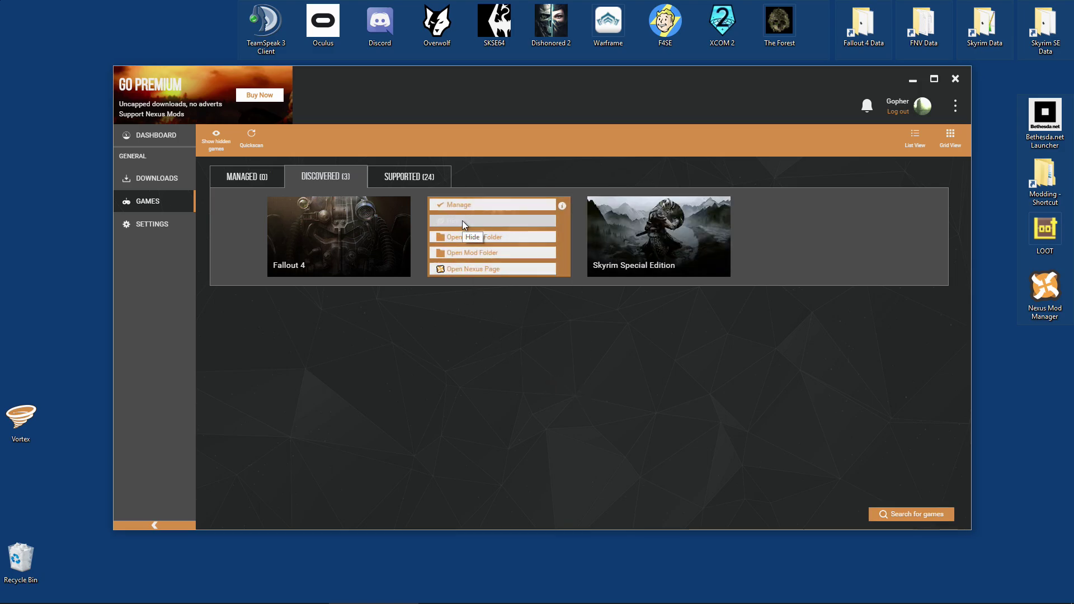
left_click(463, 222)
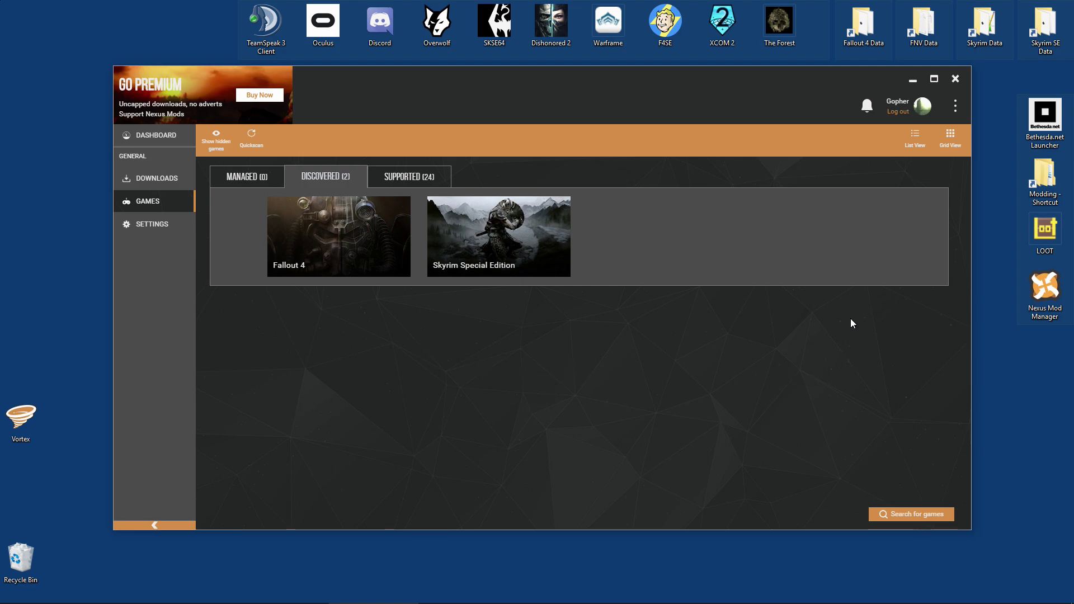
left_click(219, 140)
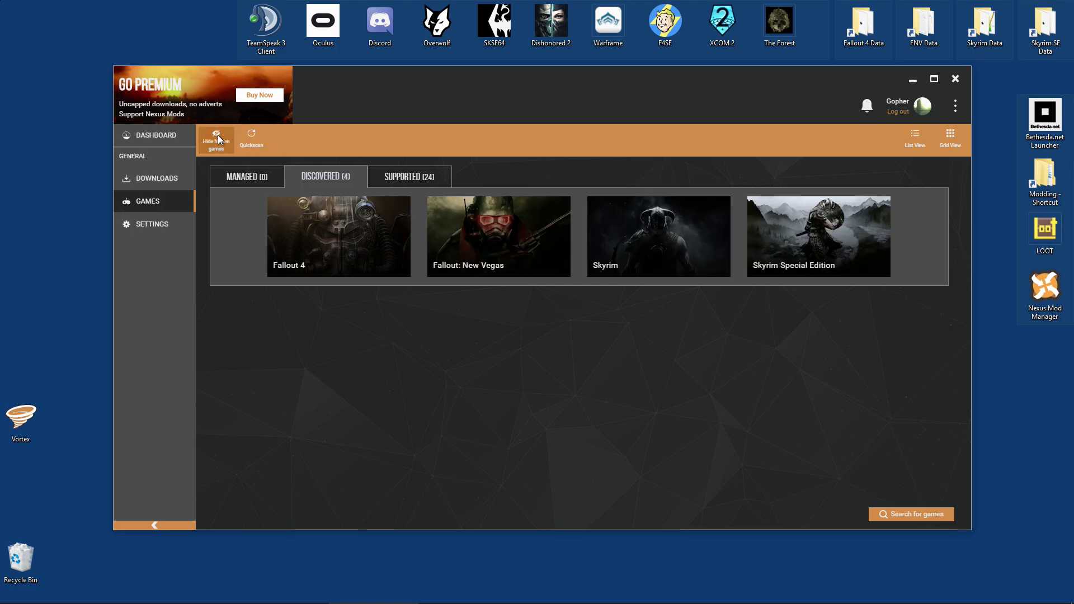
mouse_move(506, 245)
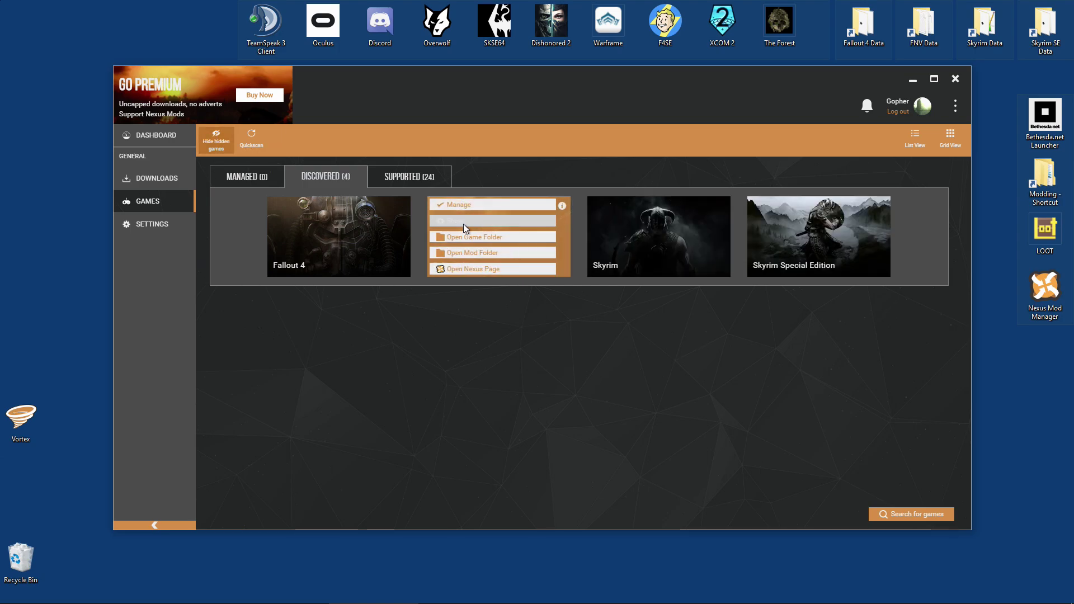
left_click(637, 222)
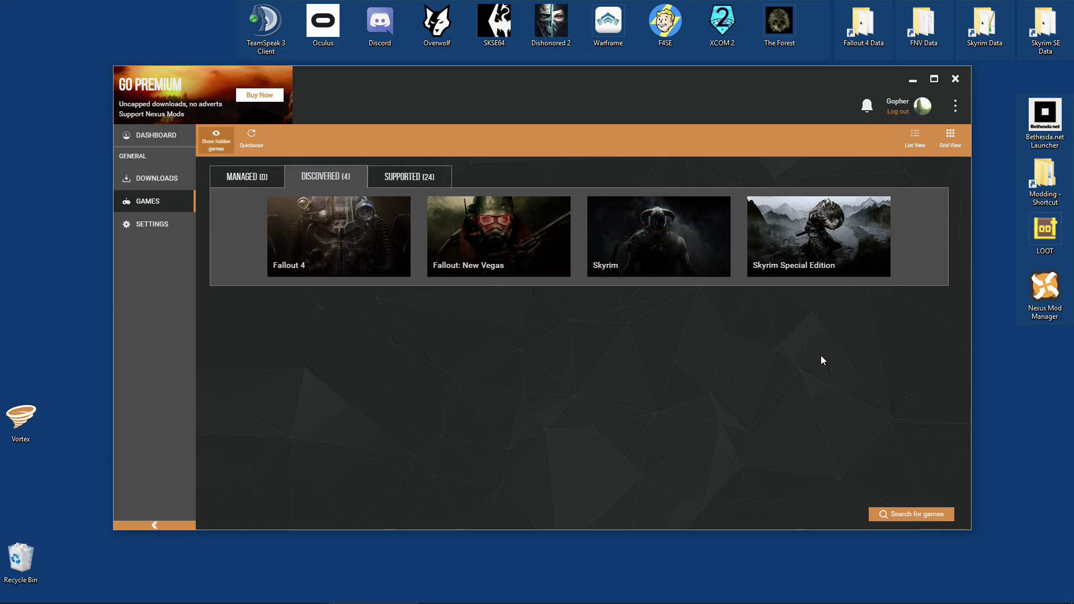
Manage Skyrim Special Edition, check the failed deployment warning, and go fix it in settings.
mouse_move(851, 241)
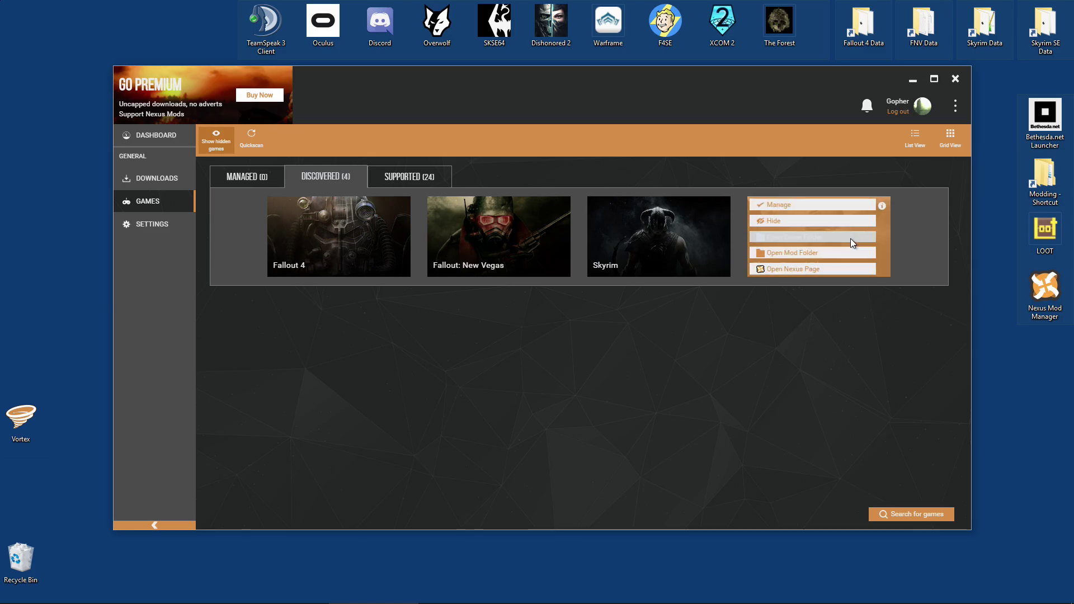
left_click(800, 206)
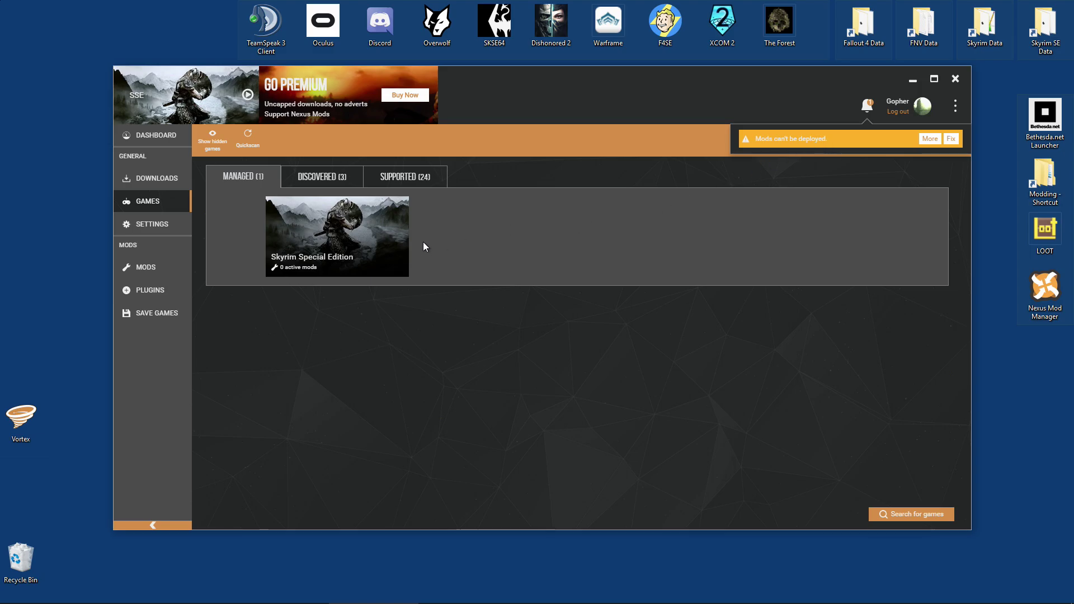
left_click(929, 139)
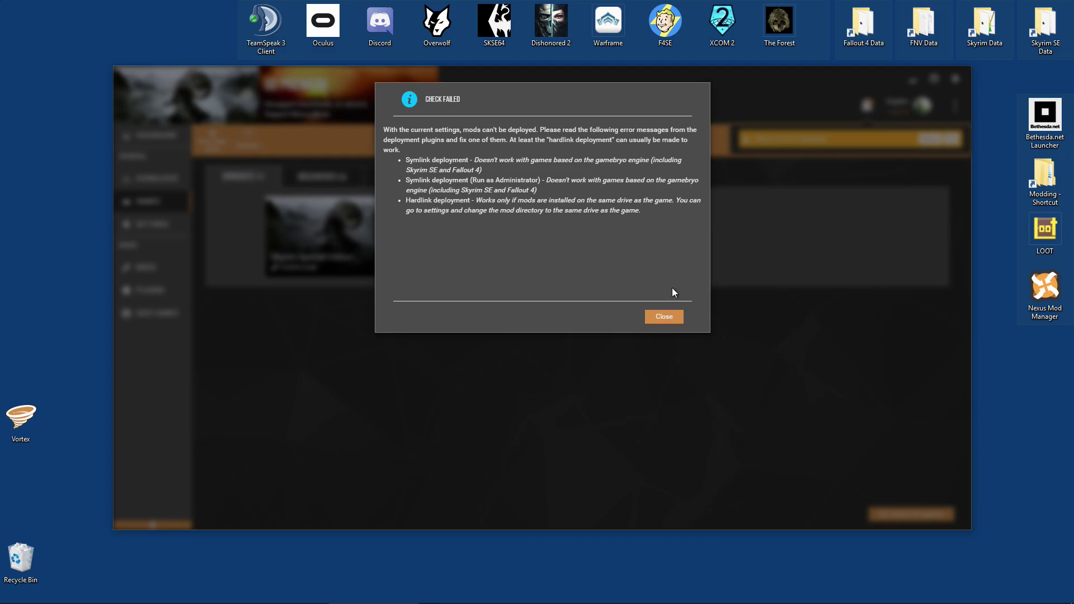
left_click(669, 316)
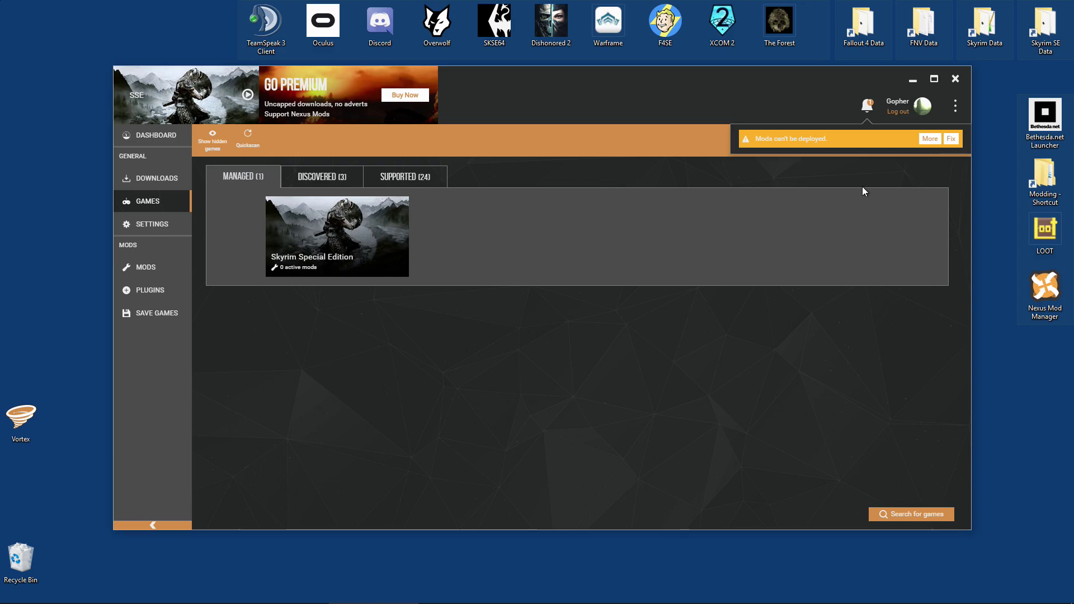
left_click(951, 138)
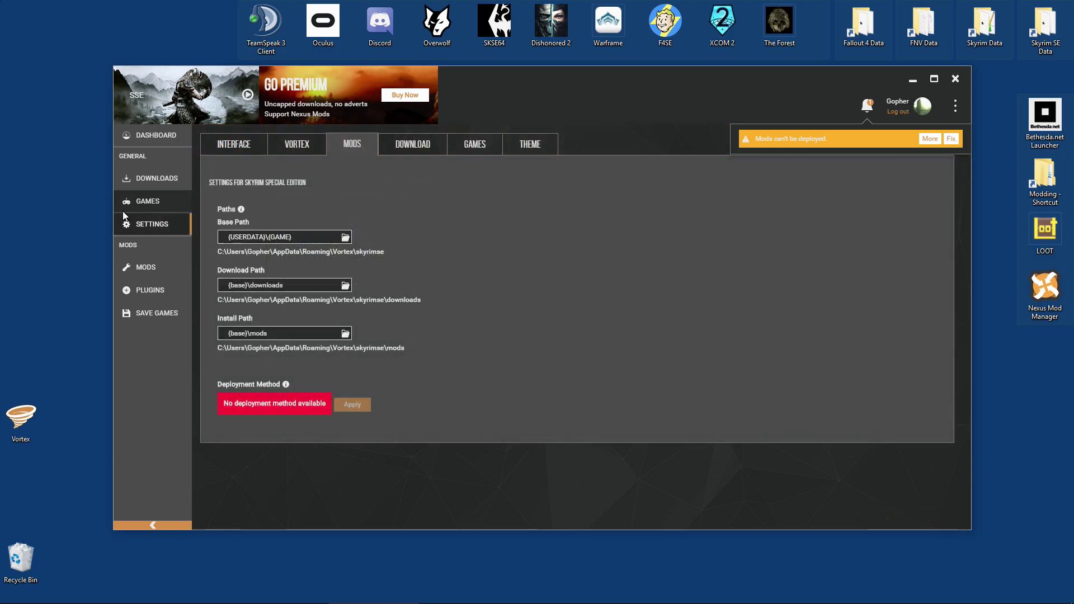